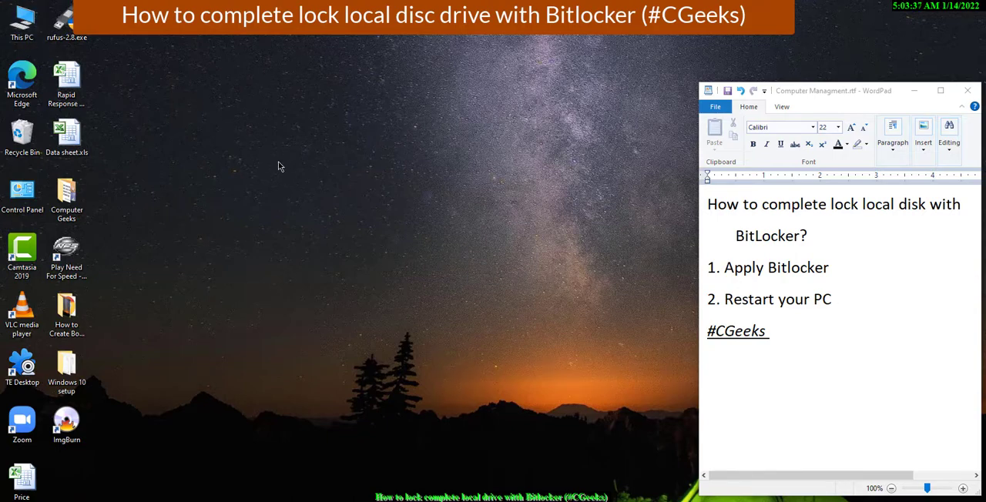
Open This PC in File Explorer and start turning on BitLocker for New Volume (G:).
key("super+e")
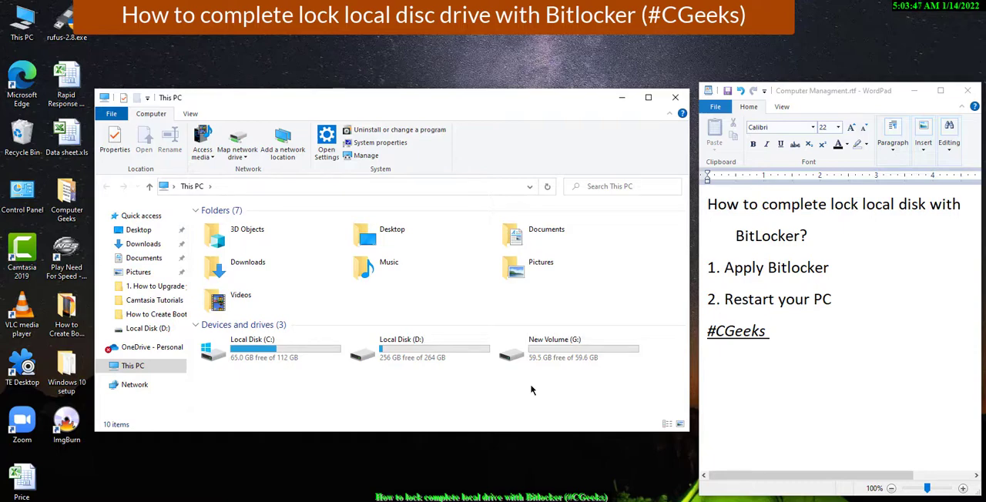
right_click(569, 354)
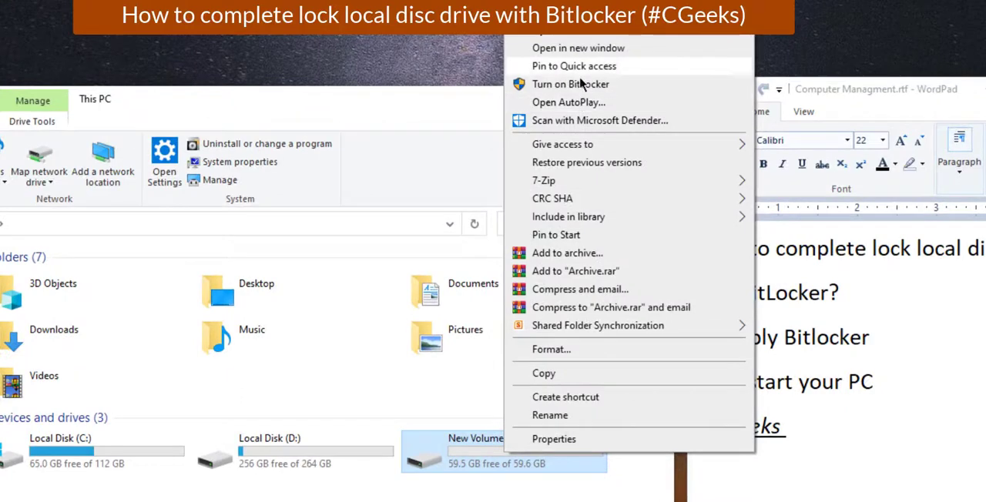
left_click(578, 88)
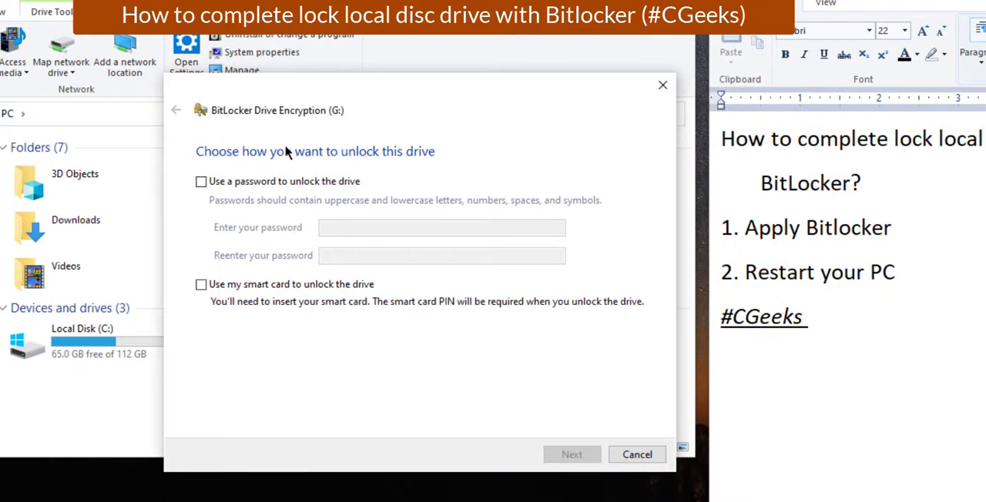
Choose to unlock the drive with a password, enter and re-enter the BitLocker password, and continue to the recovery key backup.
left_click(279, 181)
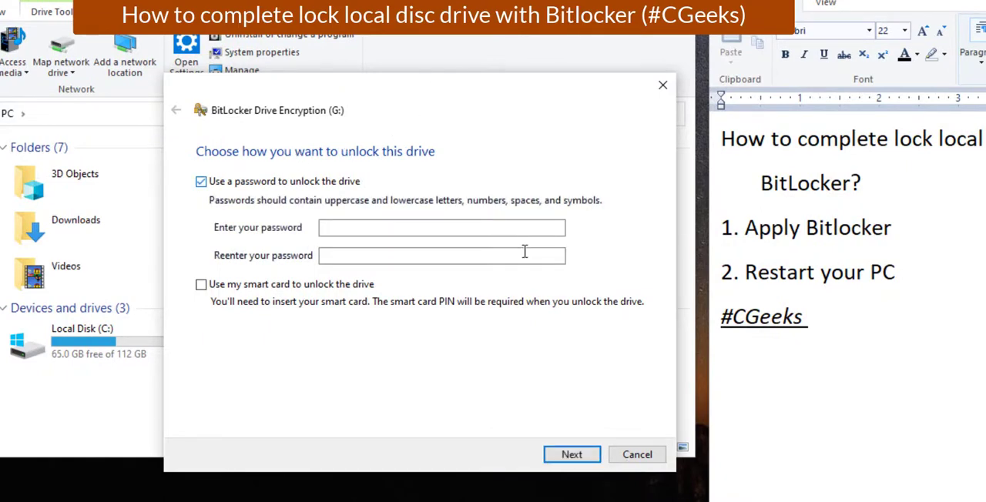
left_click(445, 221)
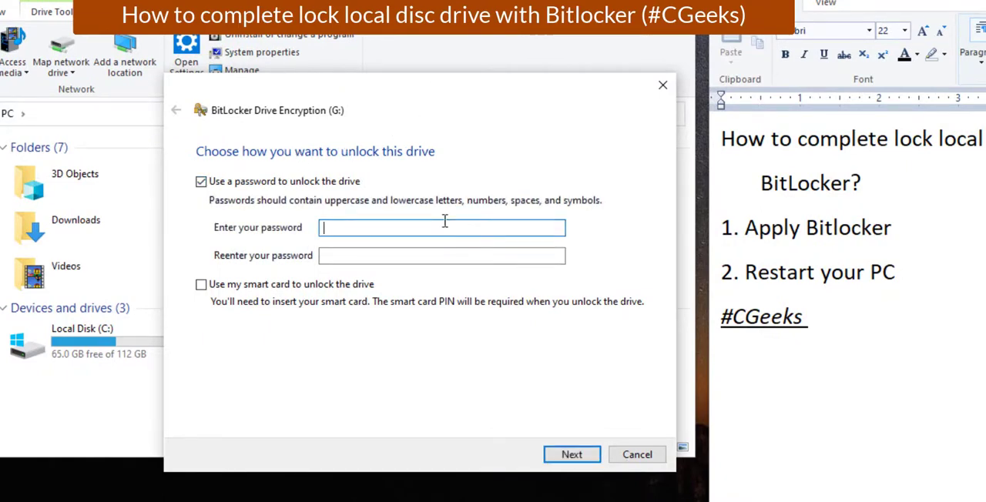
type("••••••••")
key("Tab")
type("••••")
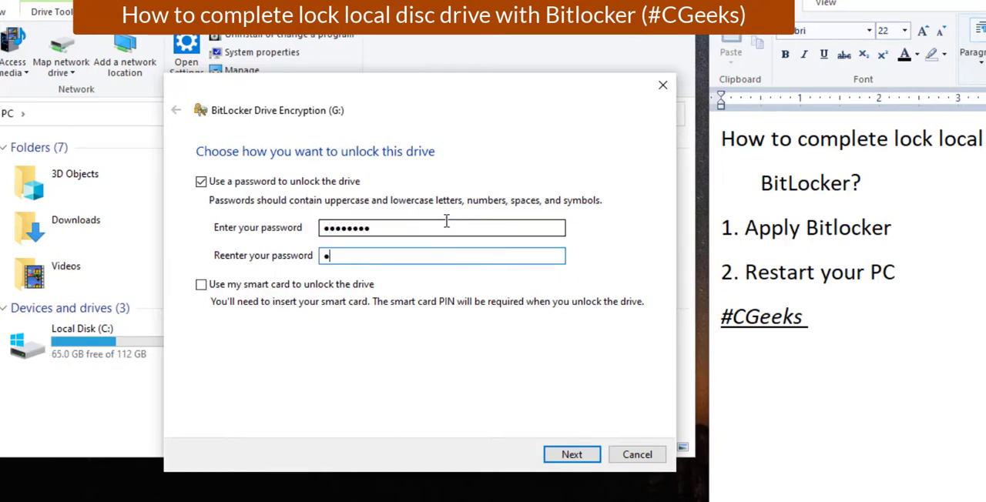
type("••••")
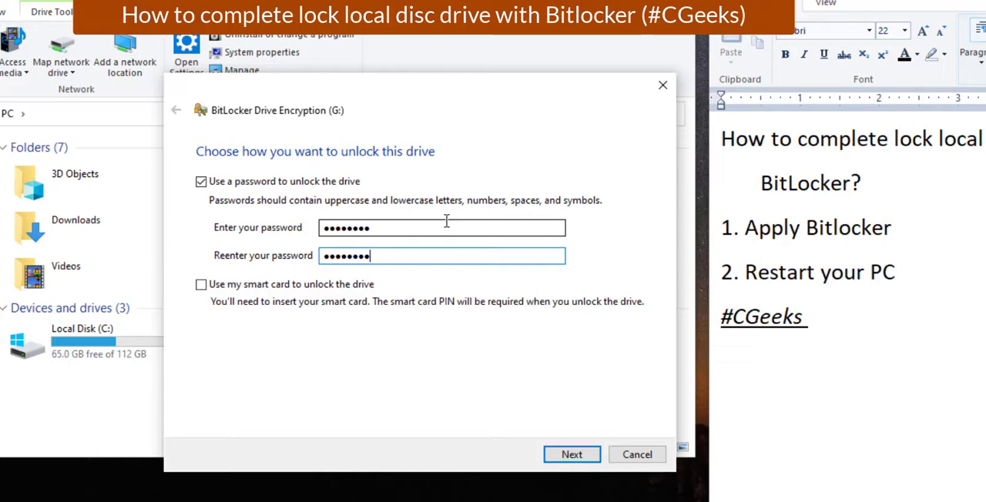
left_click(587, 454)
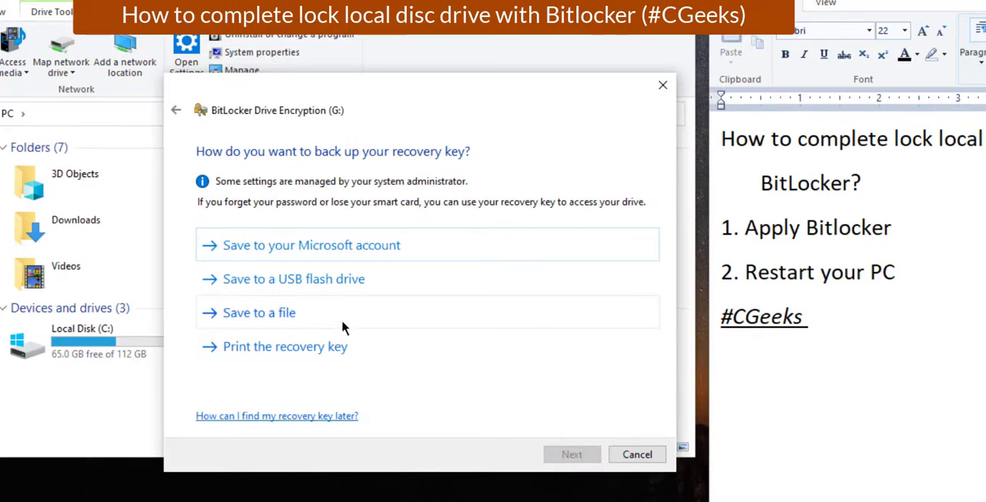
Back up the BitLocker recovery key as a text file on the Desktop, keeping the suggested file name.
left_click(291, 316)
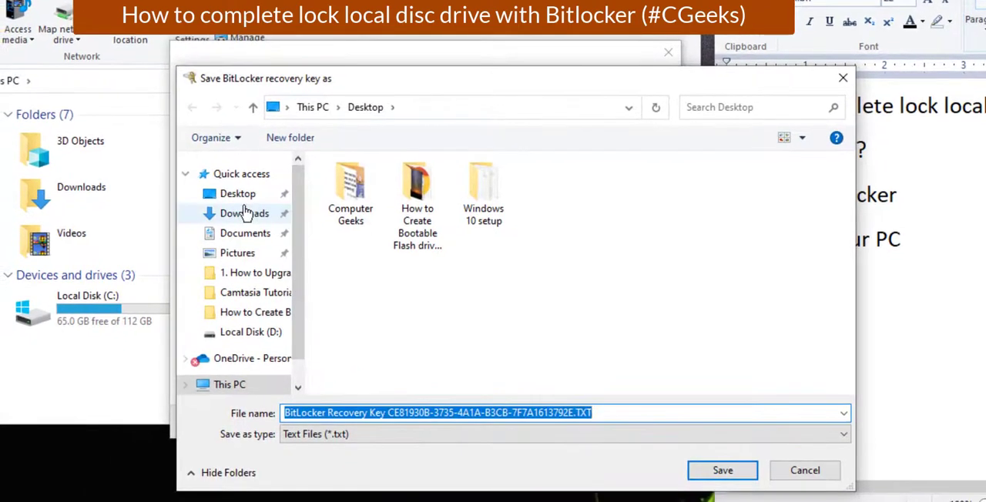
left_click(231, 194)
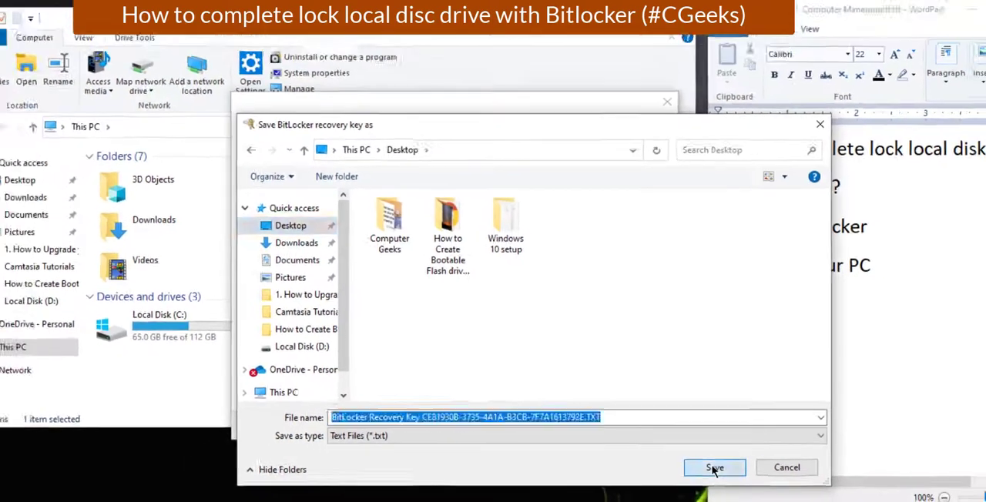
left_click(722, 471)
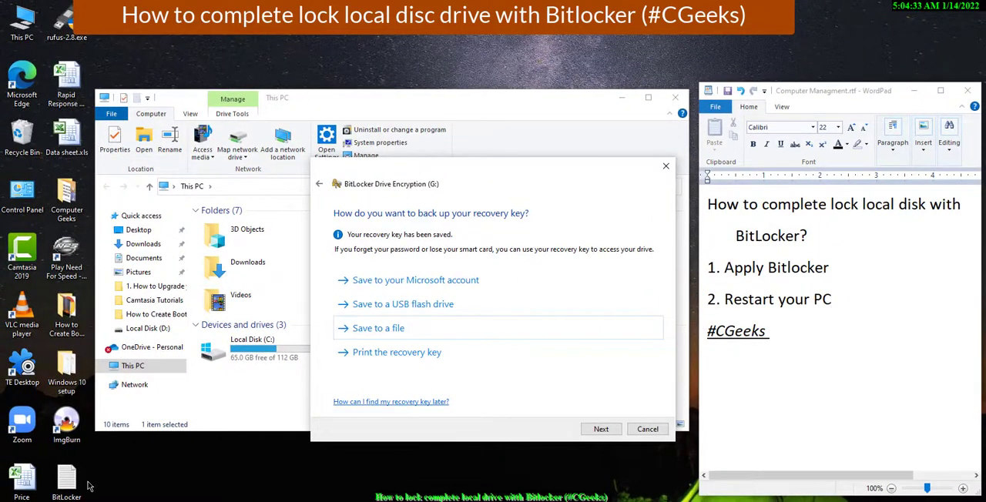
Move the saved recovery key file to an empty area near the upper middle of the desktop.
left_click_drag(67, 479, 369, 70)
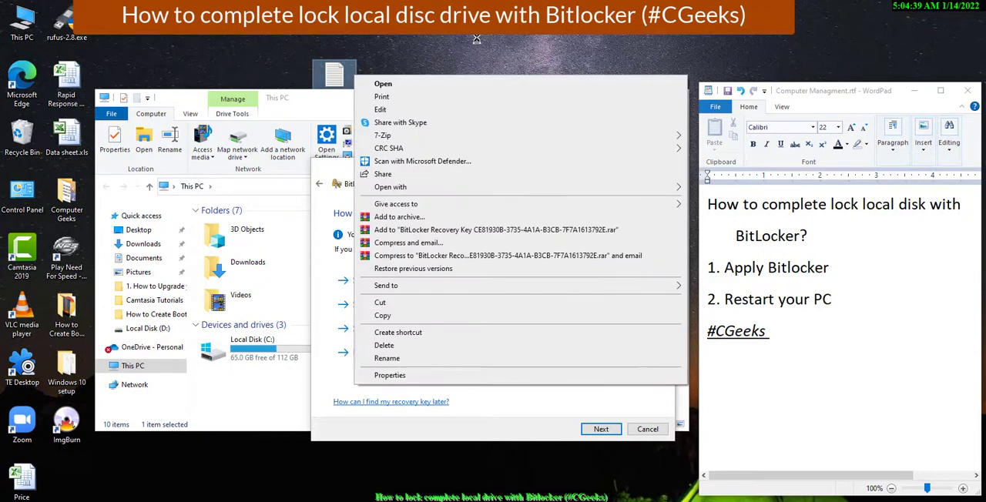
left_click(481, 38)
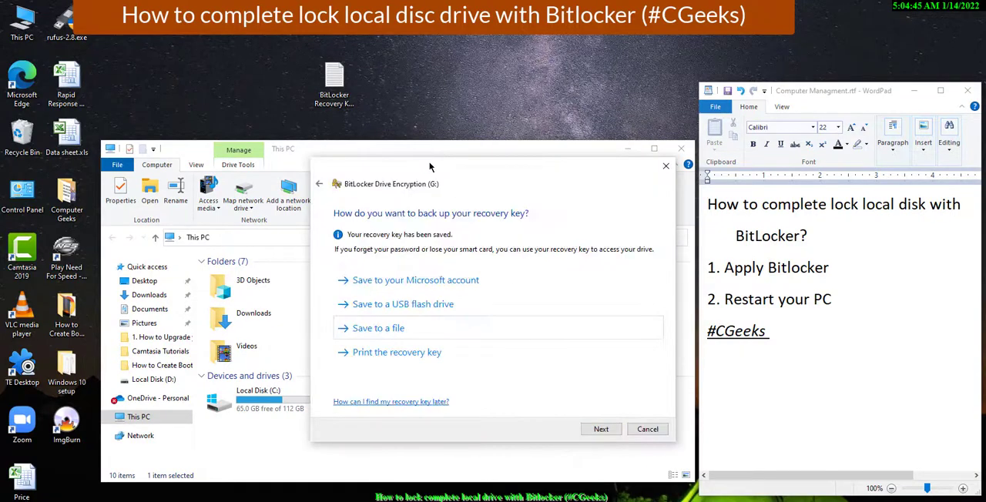
left_click(352, 93)
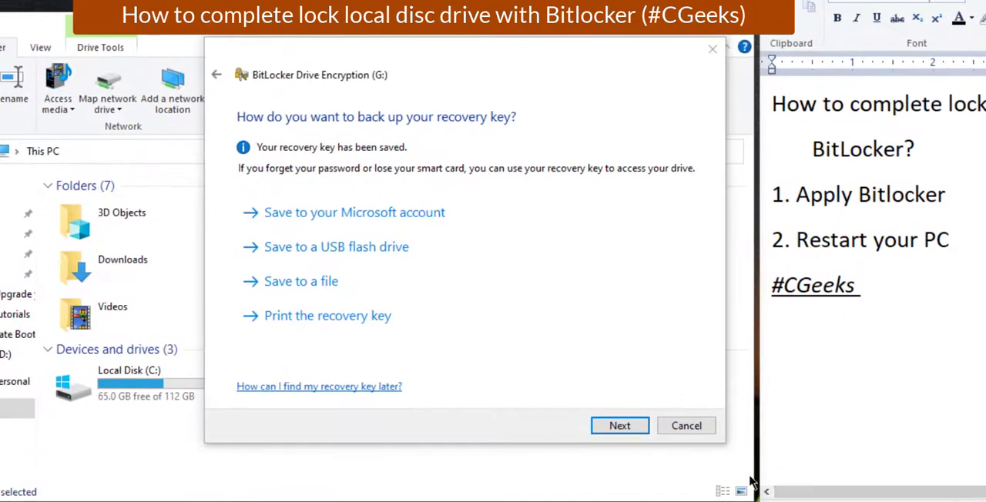
Encrypt drive G: using the used disk space only option and the new encryption mode, and close the progress dialog.
left_click(639, 427)
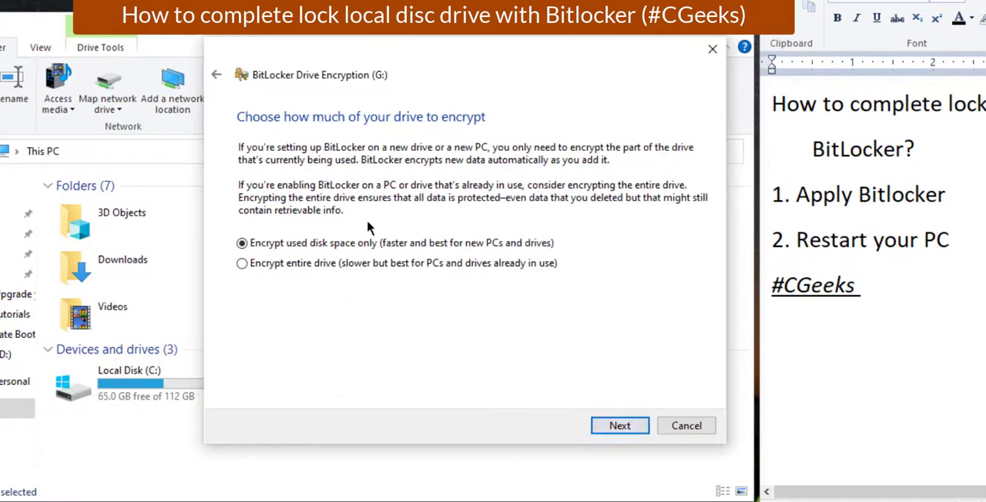
left_click(614, 426)
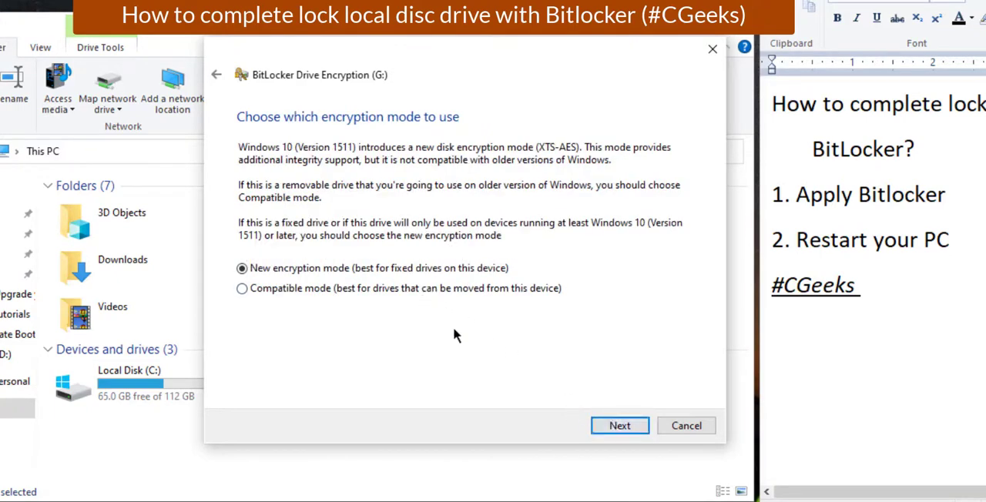
left_click(636, 426)
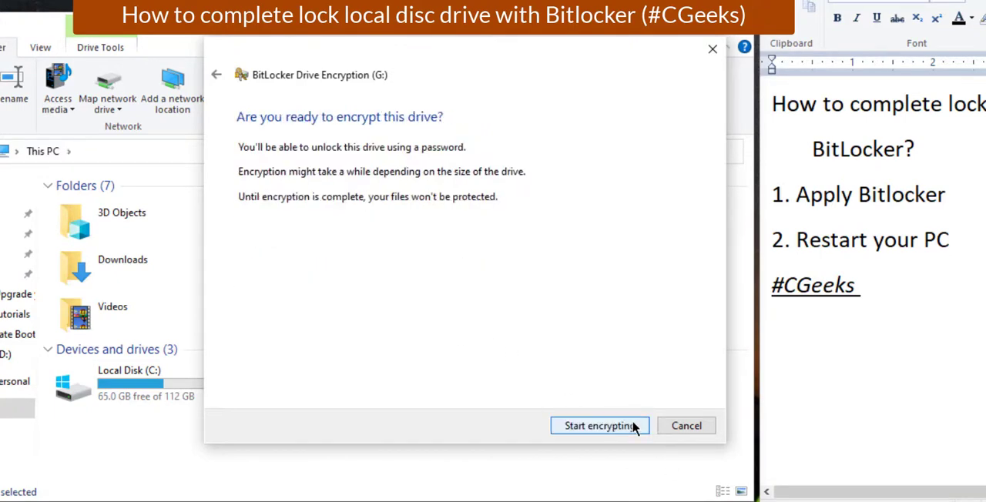
left_click(613, 422)
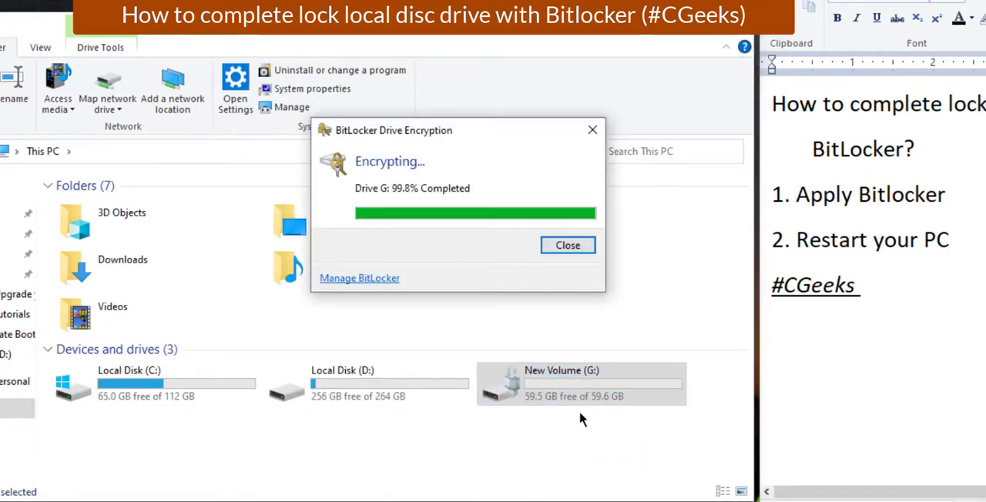
left_click(554, 245)
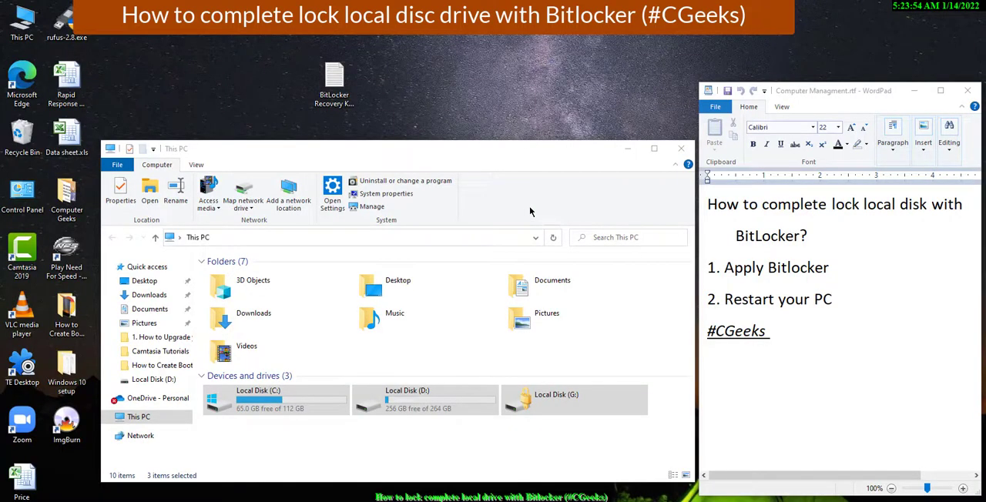
Open the locked drive G: and unlock it by entering the BitLocker password.
double_click(538, 409)
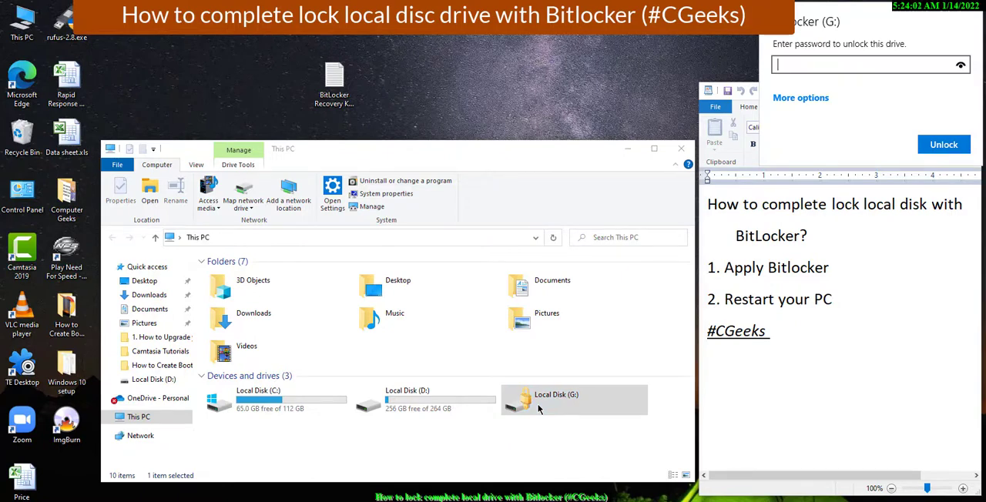
type("••••••••")
left_click(945, 144)
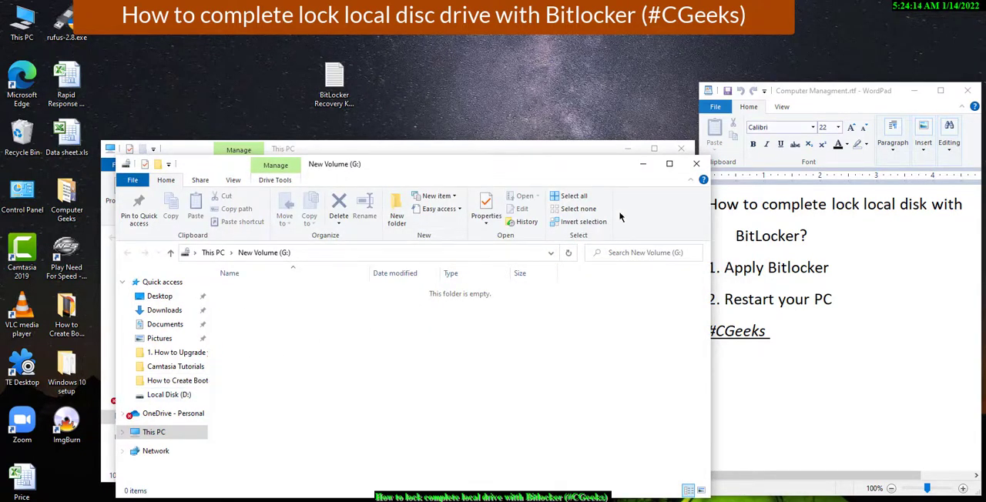
Close the folder window of the unlocked New Volume (G:).
right_click(447, 339)
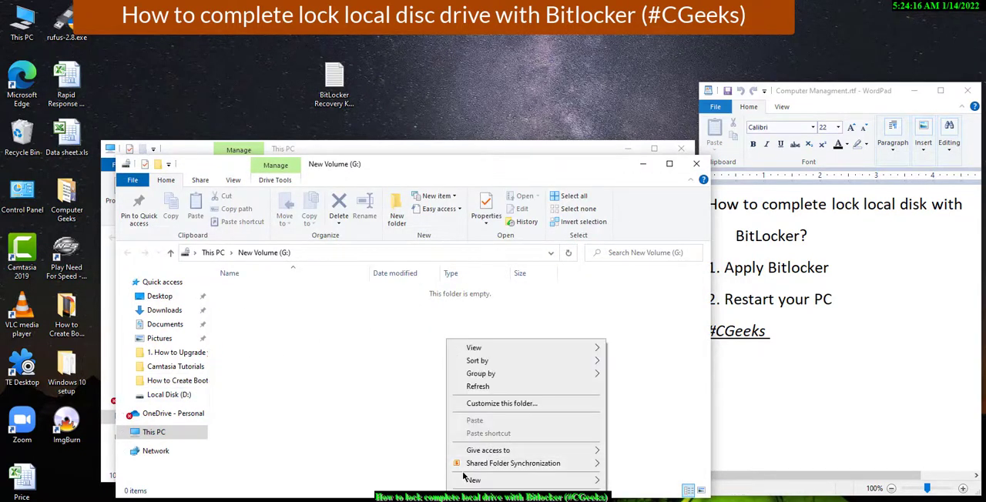
left_click(643, 349)
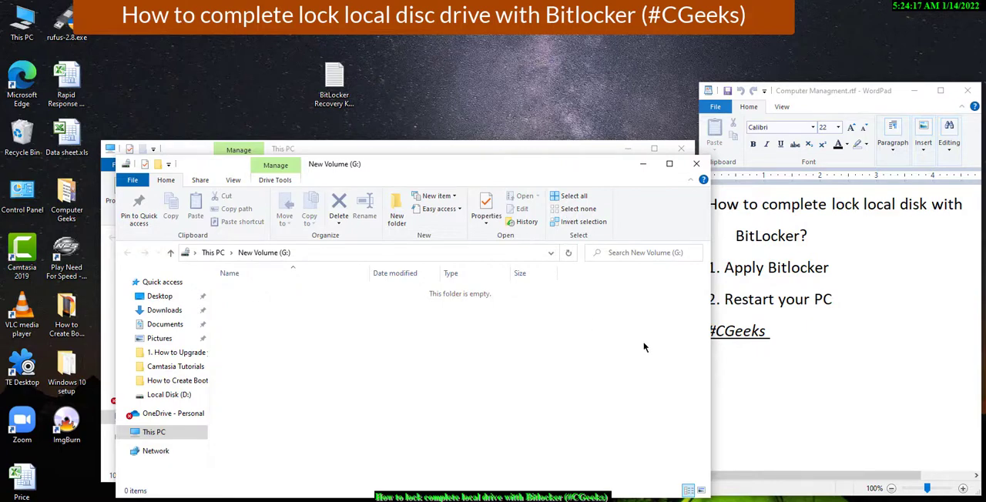
left_click(696, 163)
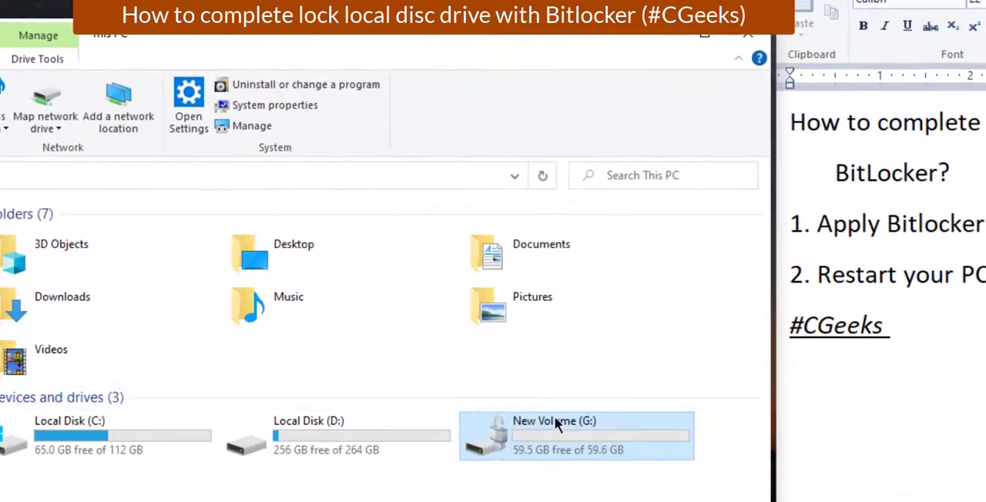
Open Manage BitLocker for New Volume (G:), and close the This PC window.
right_click(559, 448)
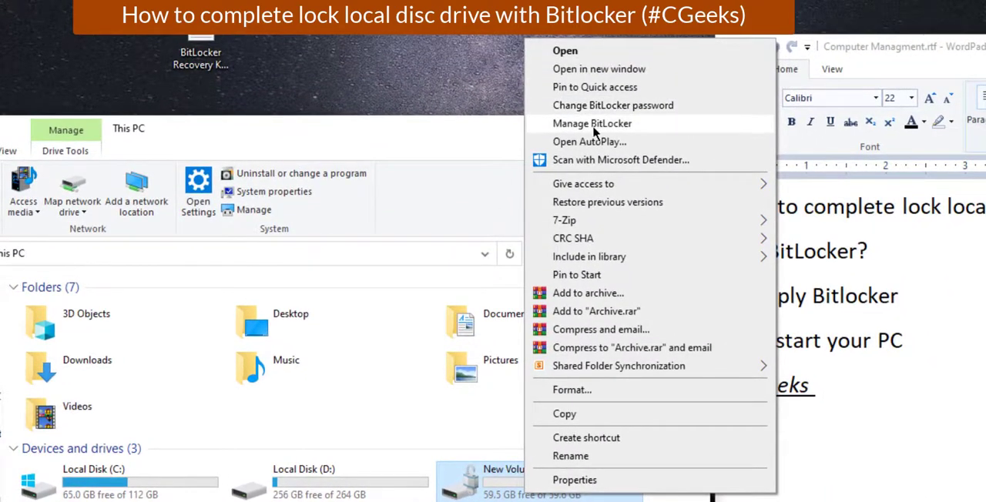
left_click(592, 125)
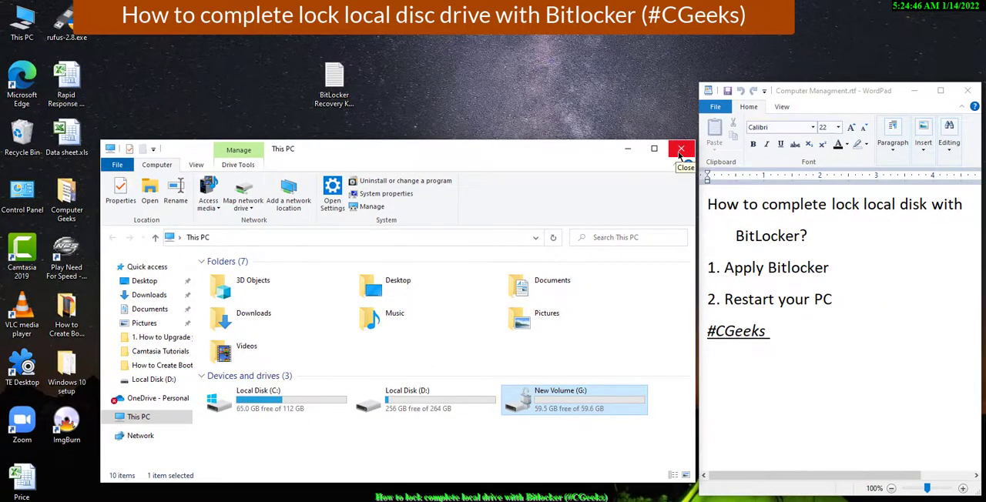
left_click(679, 152)
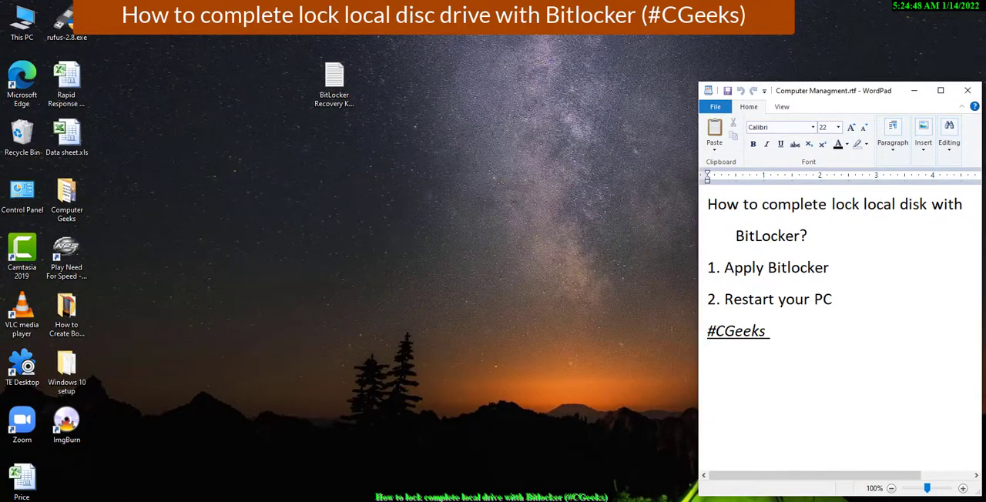